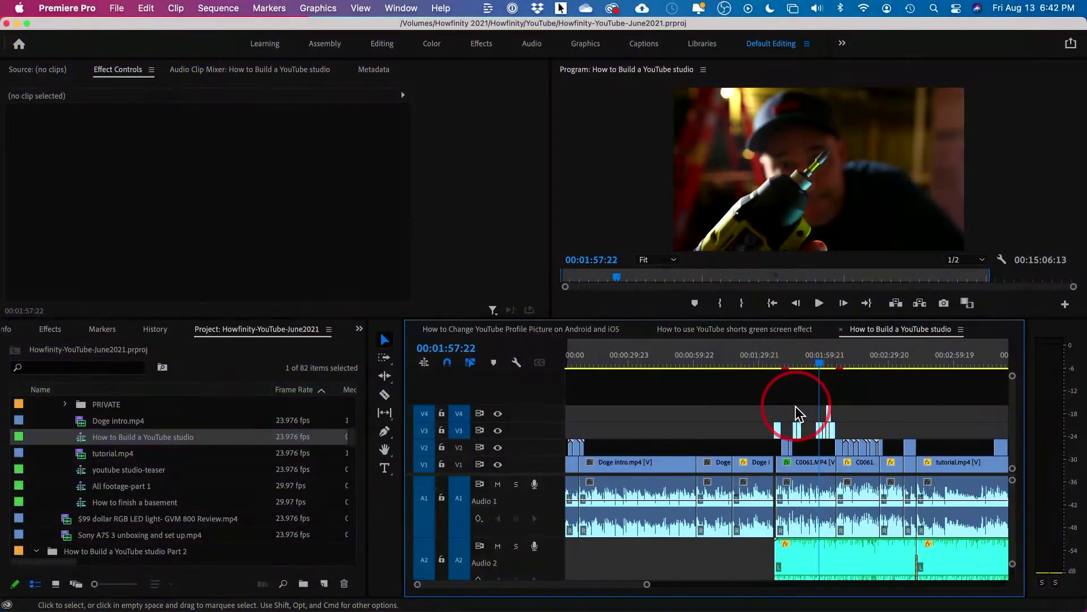
# Mark an In point at 00:02:19:21 and an Out point at 00:02:21:15, a 00:00:01:19 range.
pyautogui.press('-')
pyautogui.press('-')
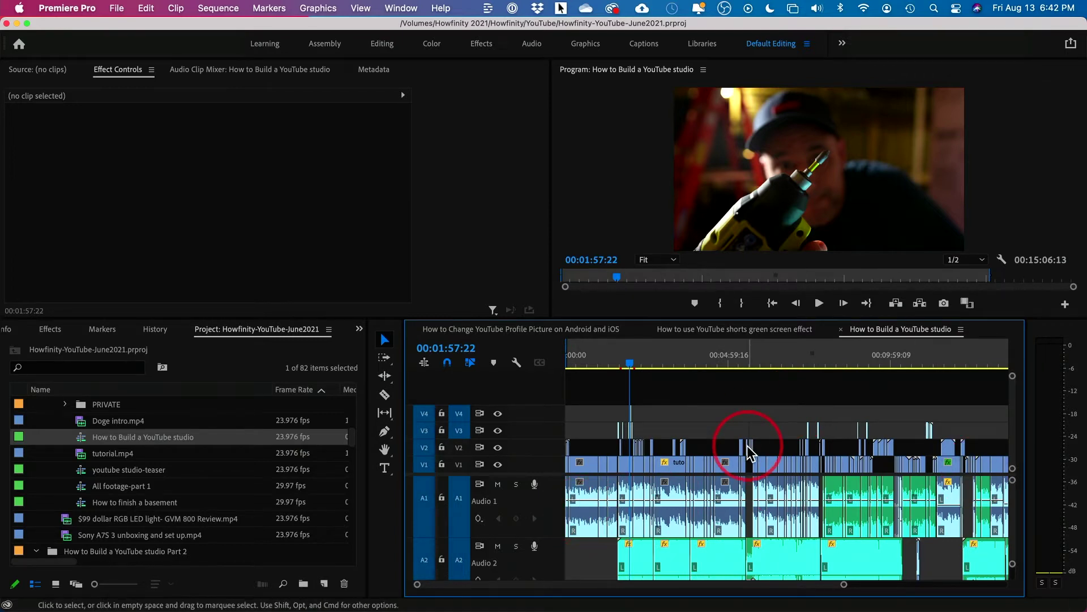
pyautogui.click(643, 361)
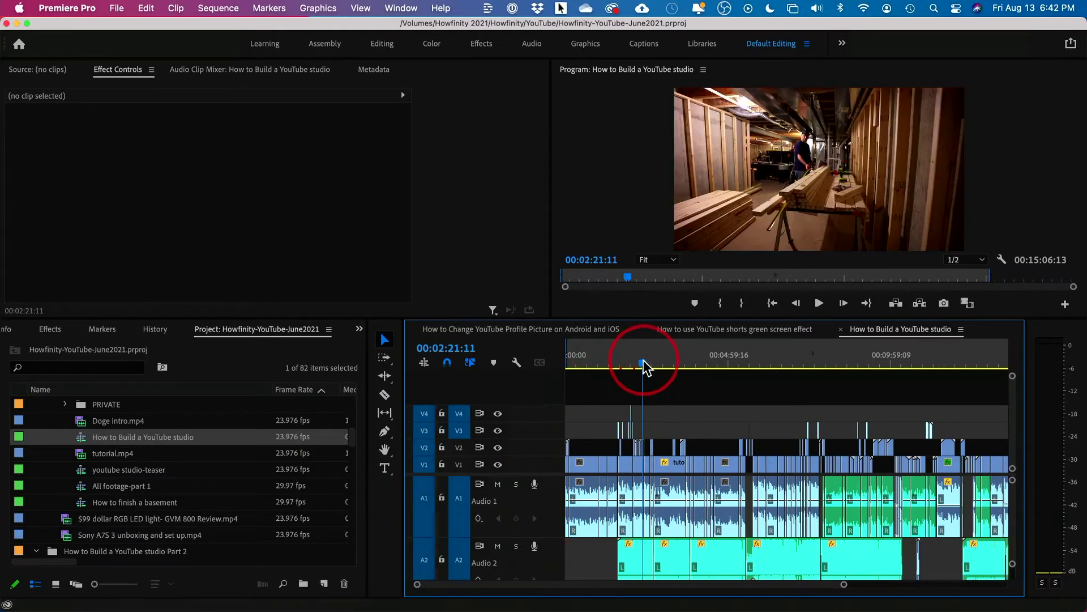
pyautogui.press('=')
pyautogui.press('=')
pyautogui.press('=')
pyautogui.press('=')
pyautogui.press('=')
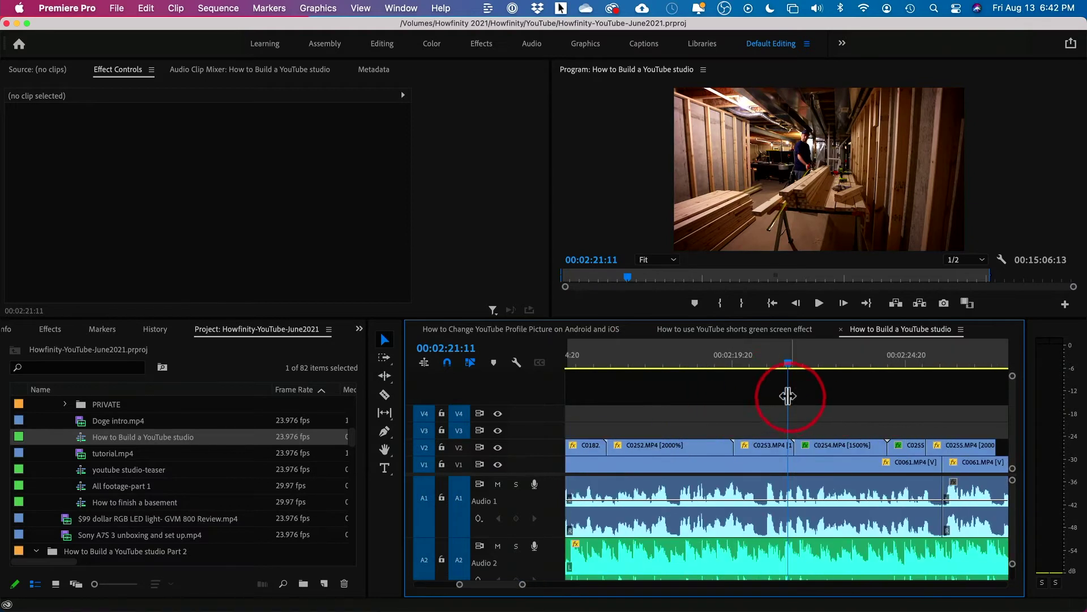
pyautogui.click(735, 367)
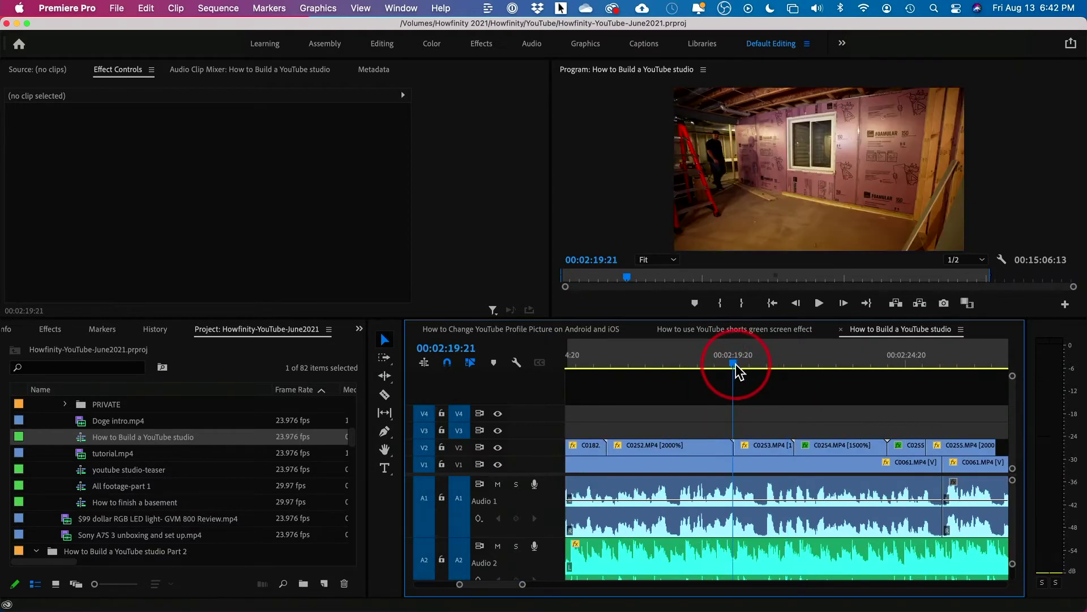
pyautogui.press('XF86AudioMute')
pyautogui.press('i')
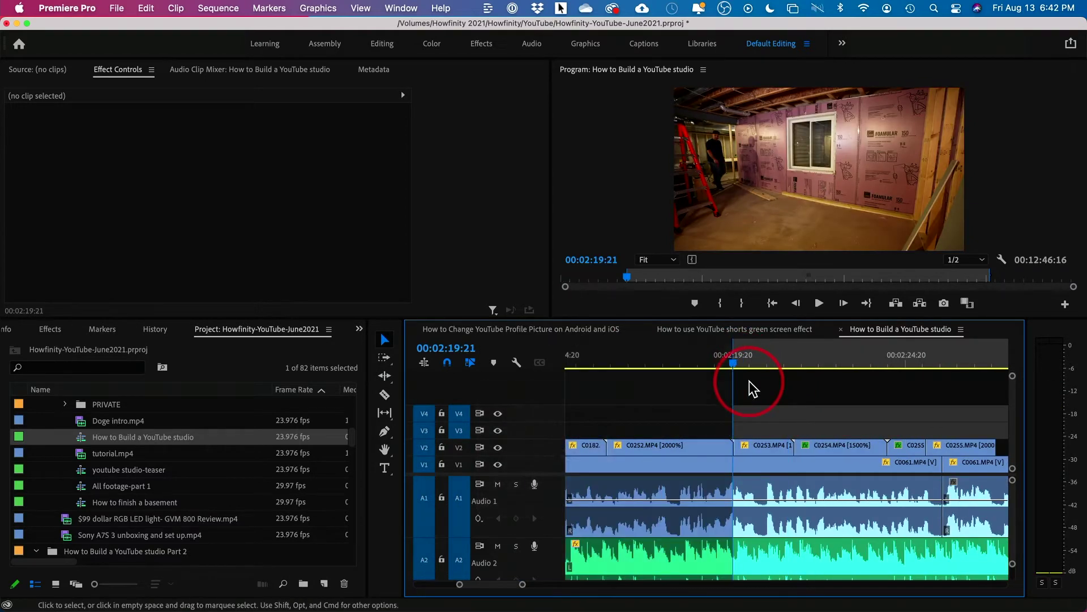
pyautogui.click(794, 365)
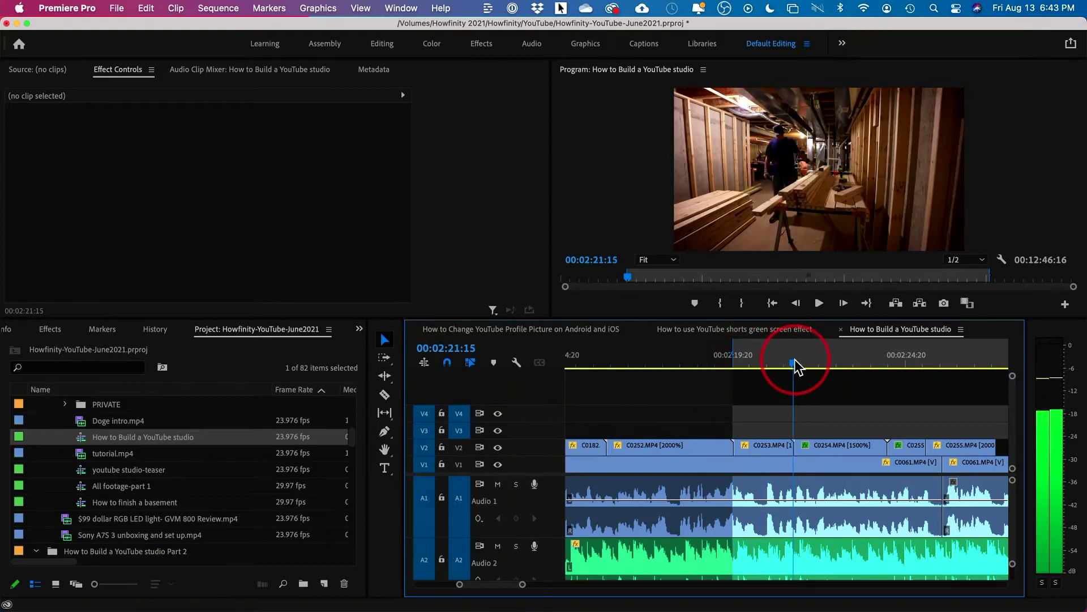
pyautogui.press('o')
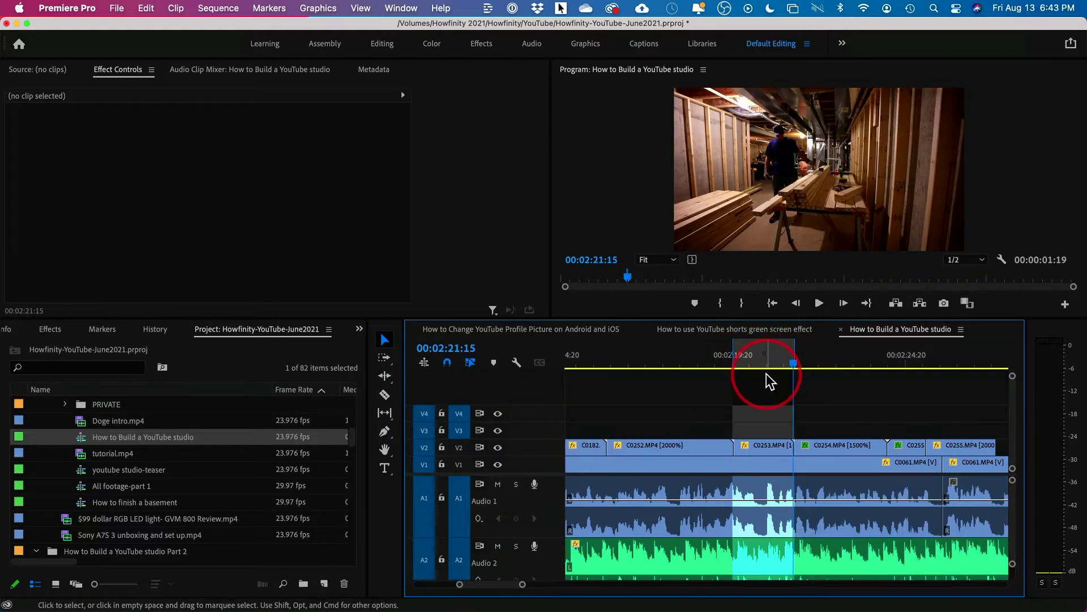
pyautogui.click(130, 57)
pyautogui.click(114, 8)
pyautogui.click(203, 435)
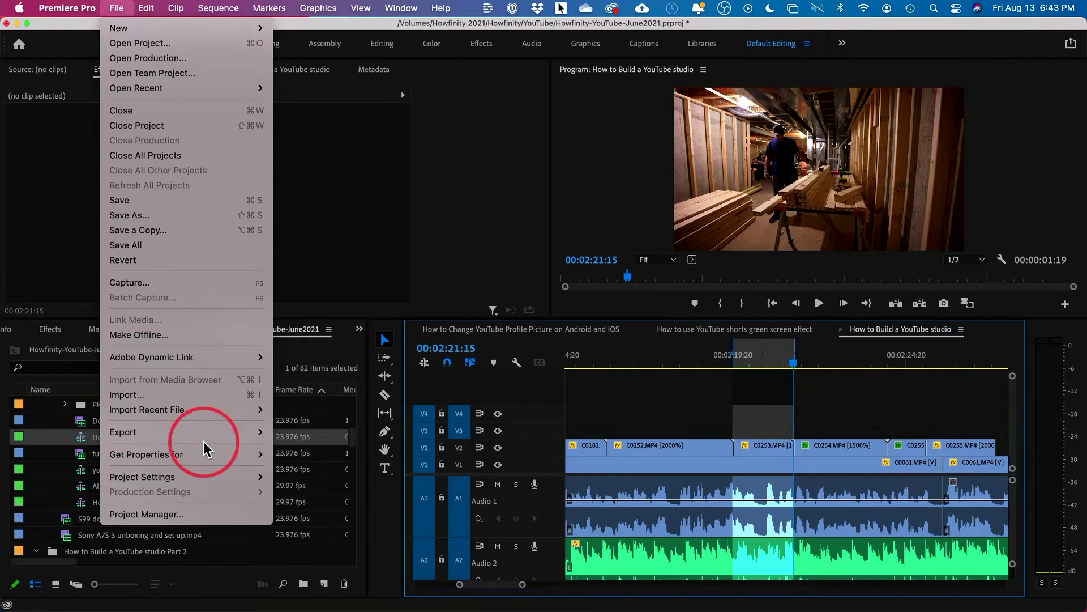
pyautogui.click(292, 435)
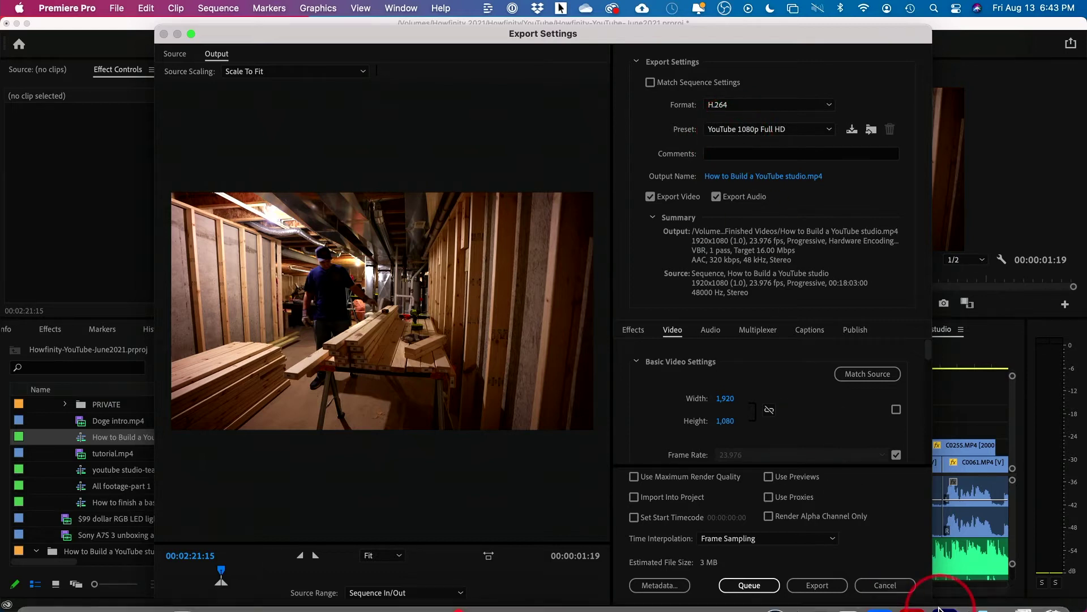
pyautogui.click(887, 584)
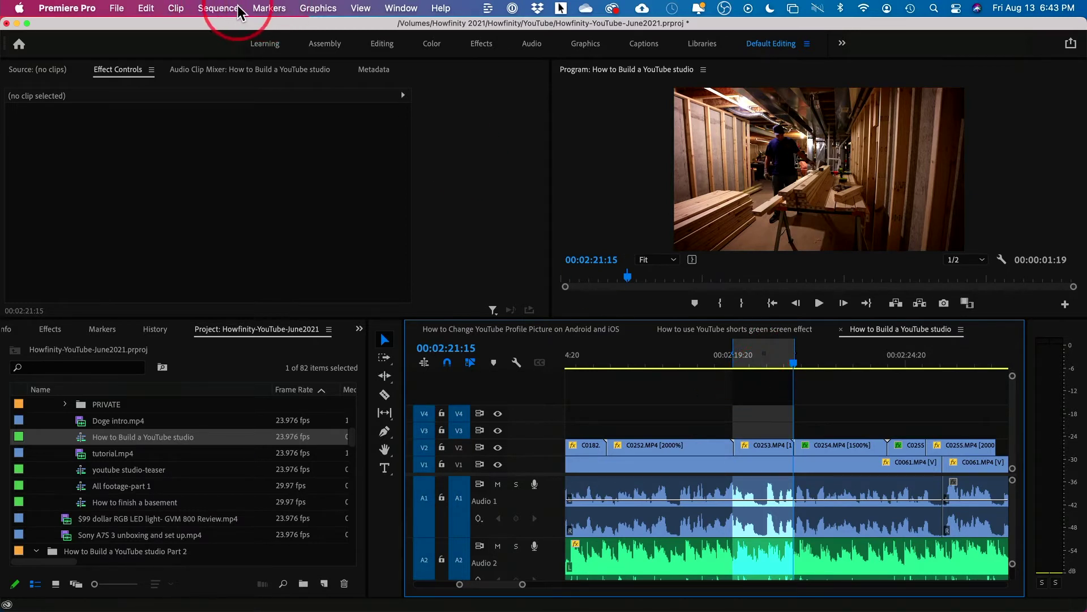
pyautogui.click(265, 8)
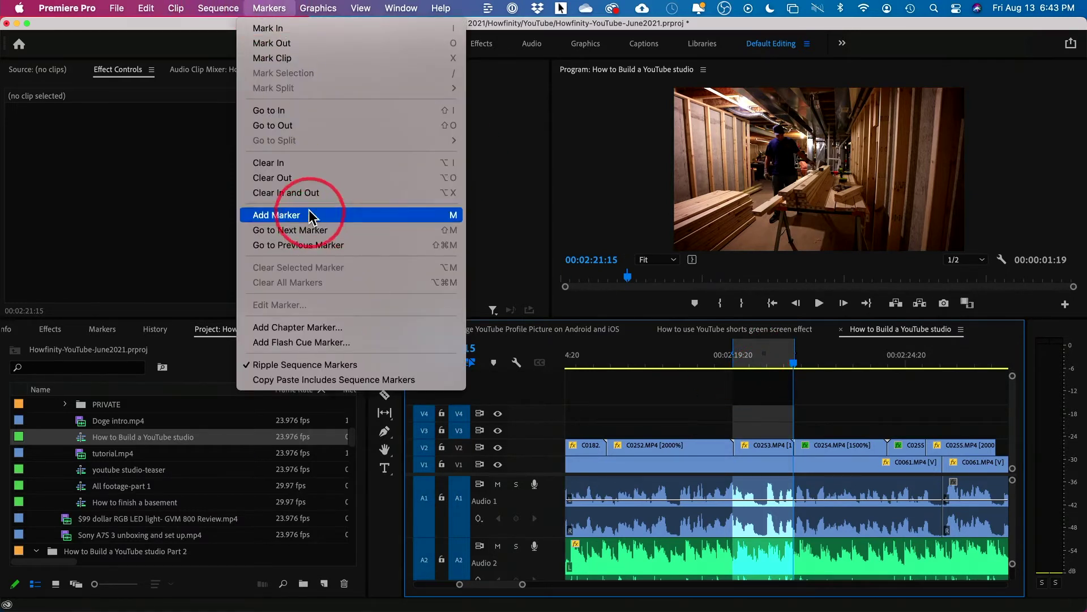
# Clear the sequence's In and Out points via Markers, then bring up File > Project Manager.
pyautogui.click(305, 193)
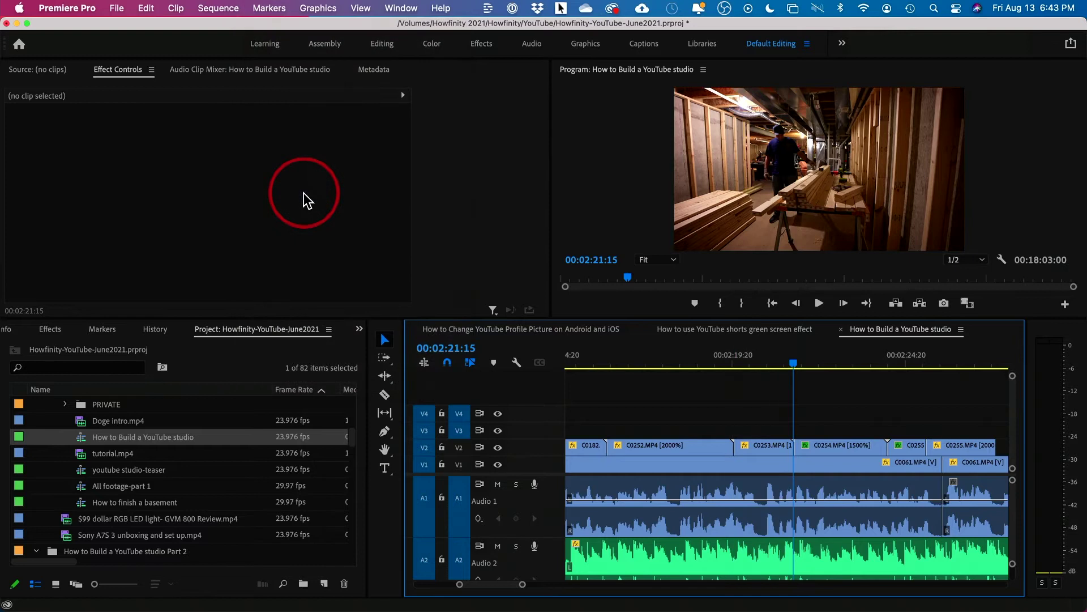
pyautogui.click(117, 7)
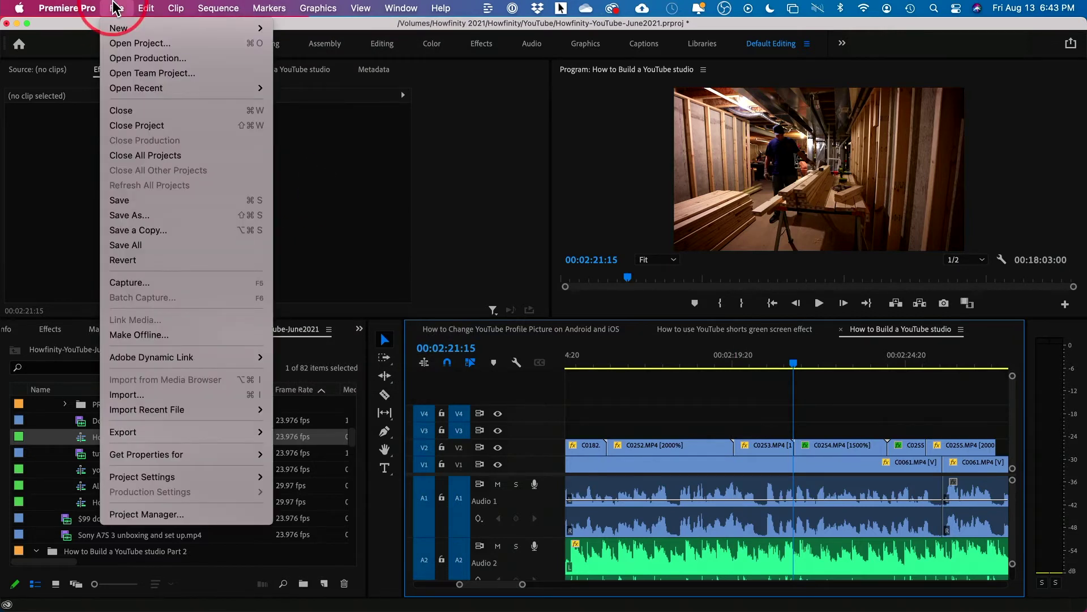
pyautogui.click(175, 395)
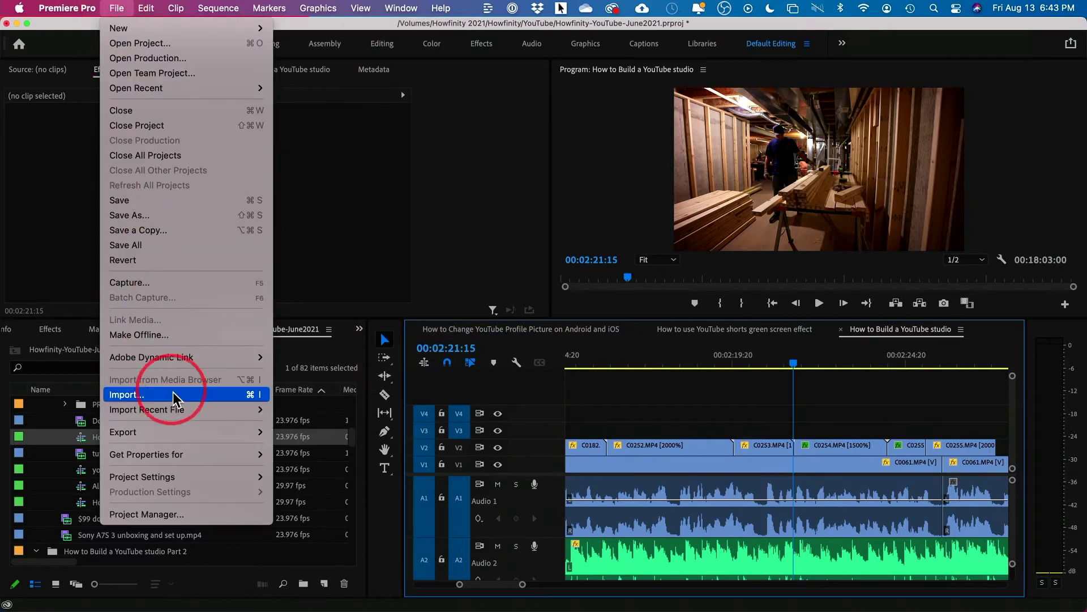
pyautogui.click(151, 516)
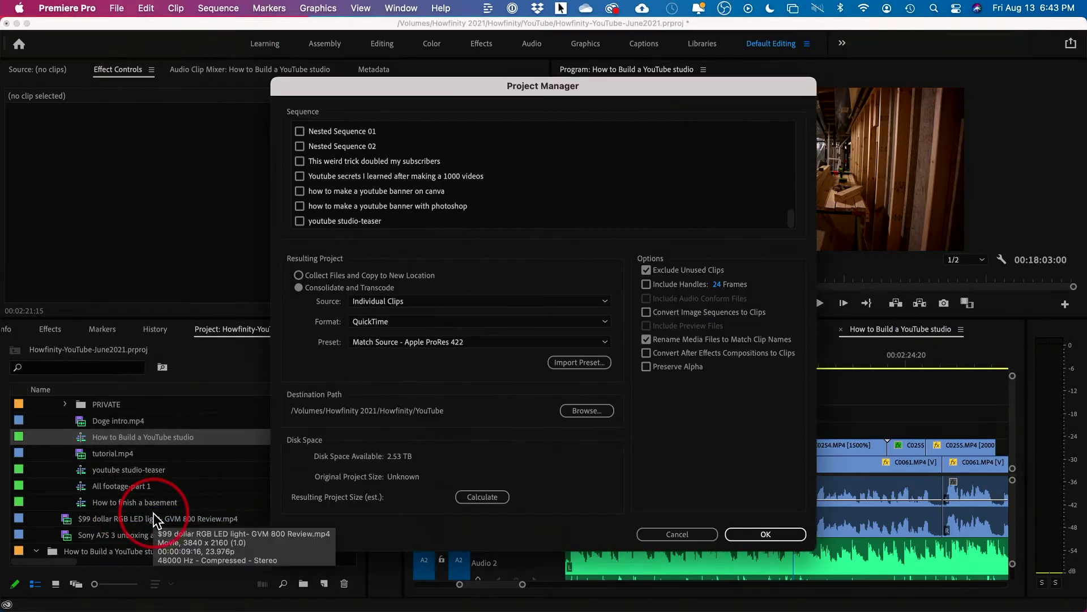
# Set Project Manager to Consolidate and Transcode with Individual Clips source and QuickTime format.
pyautogui.moveTo(512, 91); pyautogui.dragTo(622, 74)
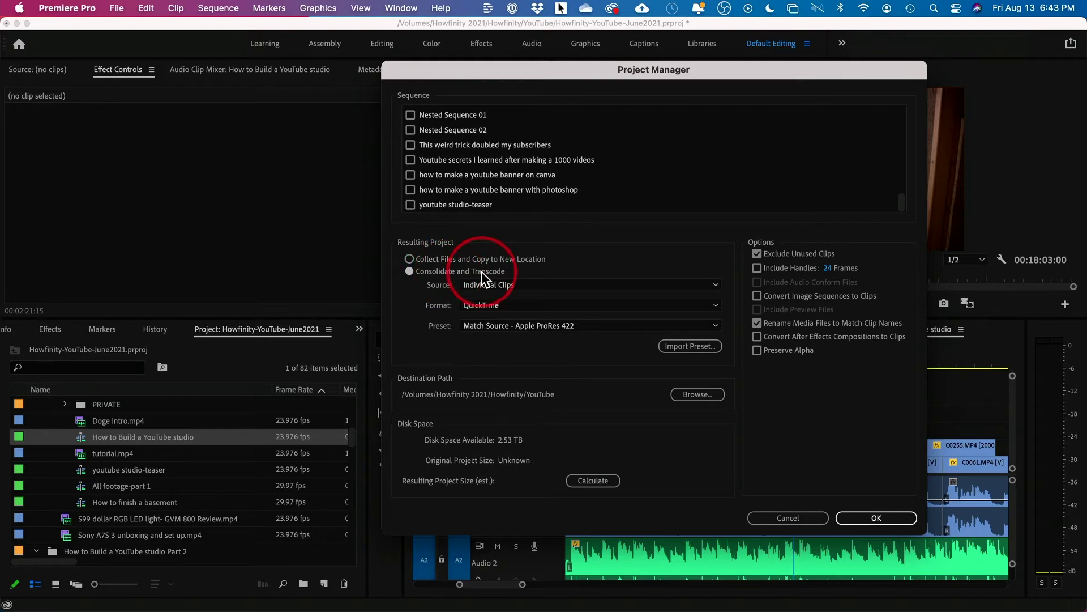
pyautogui.click(422, 272)
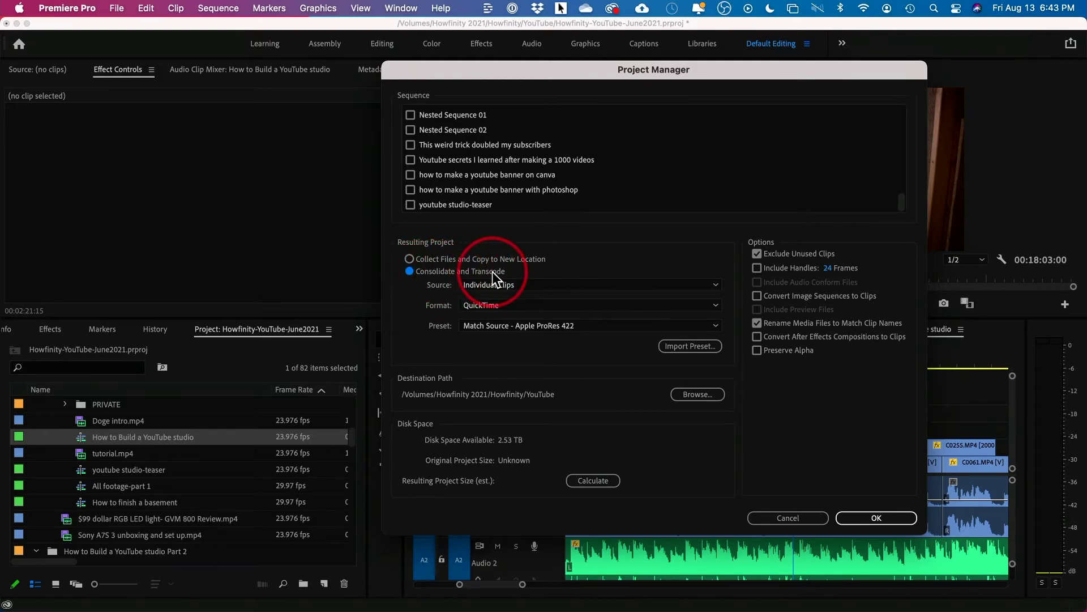
pyautogui.click(485, 283)
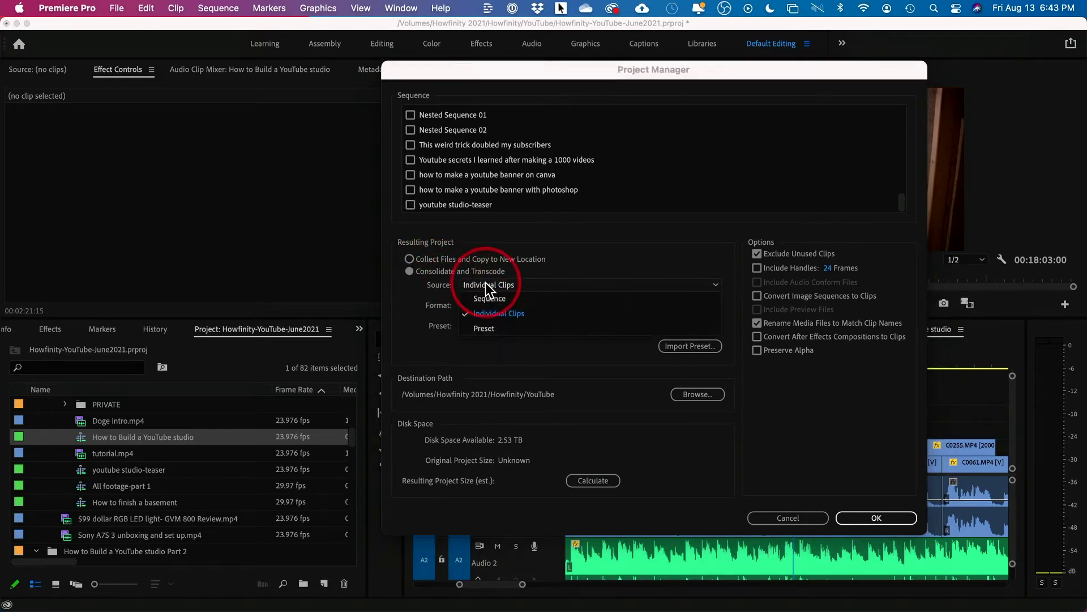
pyautogui.click(490, 295)
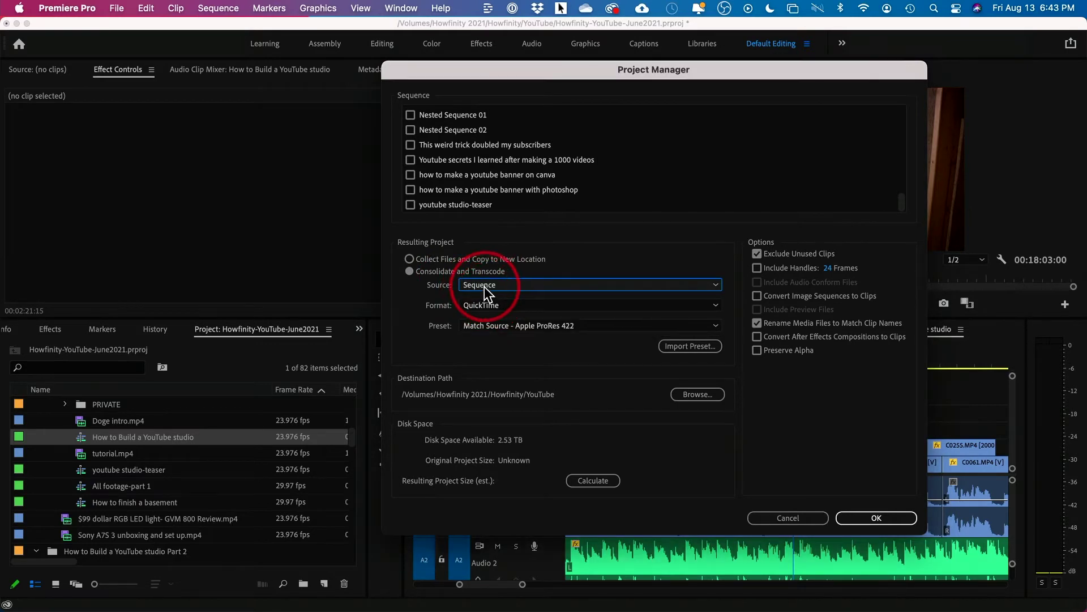
pyautogui.click(485, 286)
pyautogui.click(491, 311)
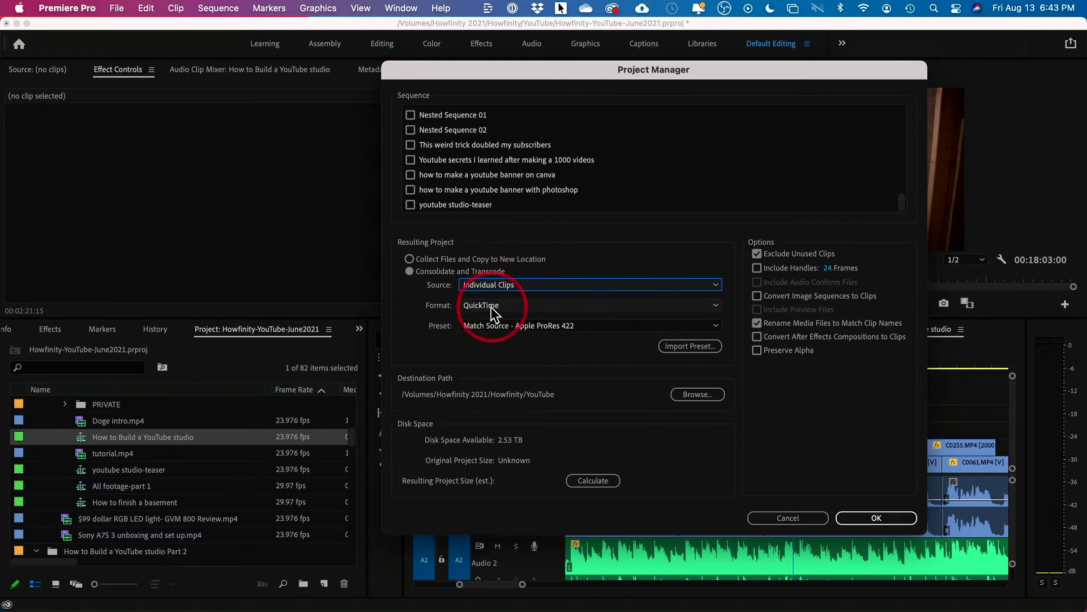
pyautogui.click(490, 307)
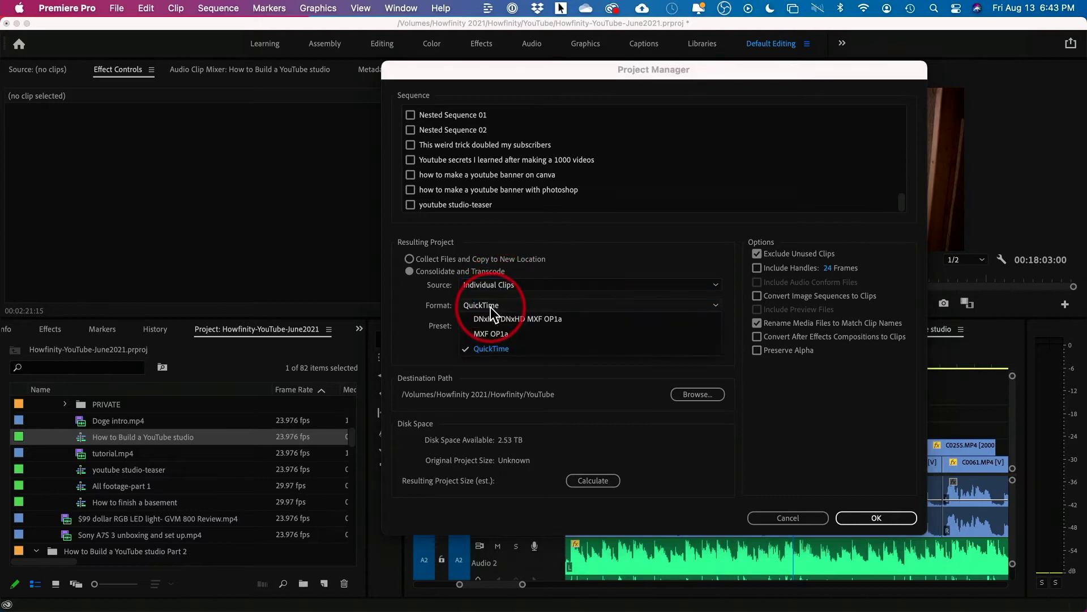
pyautogui.click(492, 348)
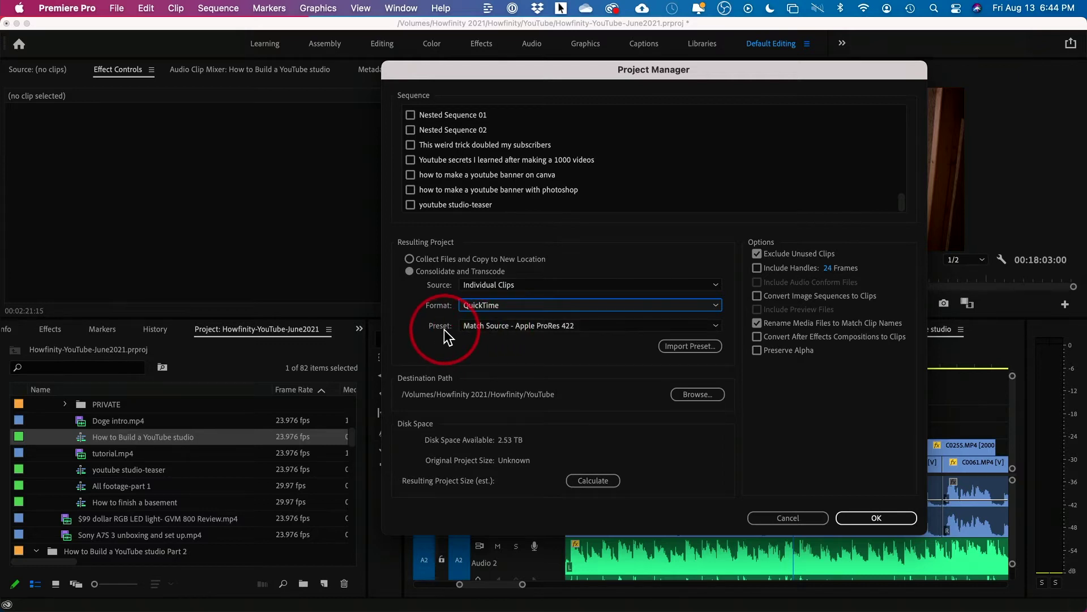
pyautogui.click(483, 326)
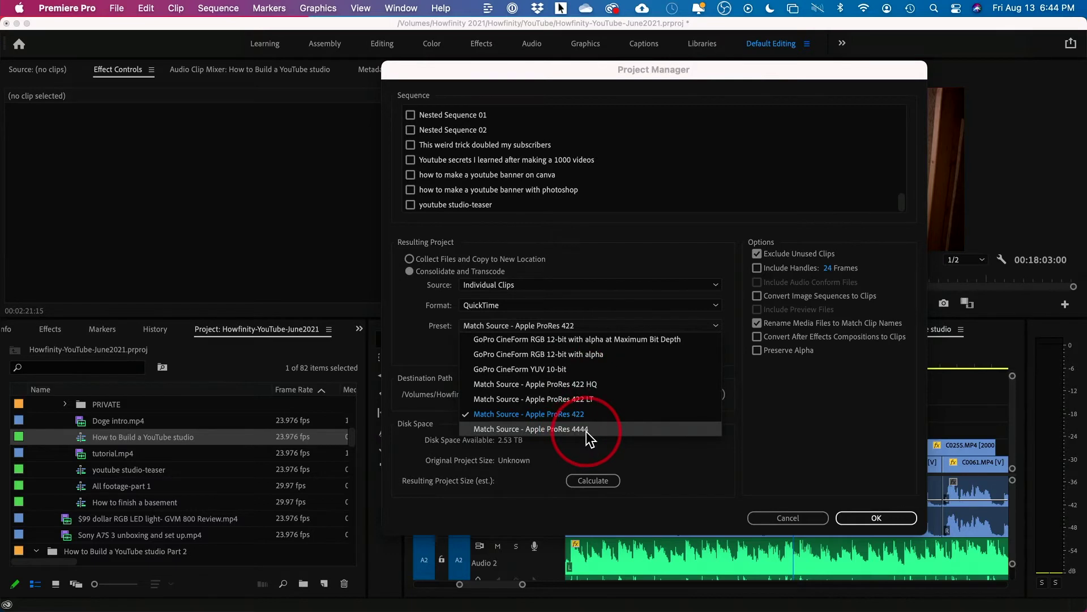
pyautogui.click(569, 327)
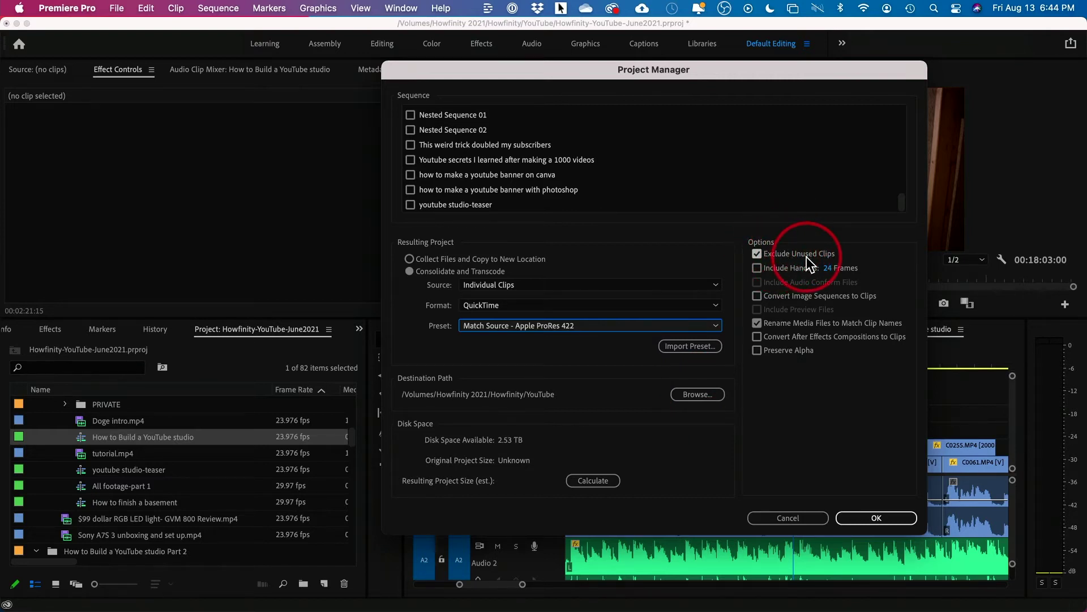
# Uncheck Exclude Unused Clips and leave the handle length at 24 frames.
pyautogui.click(807, 254)
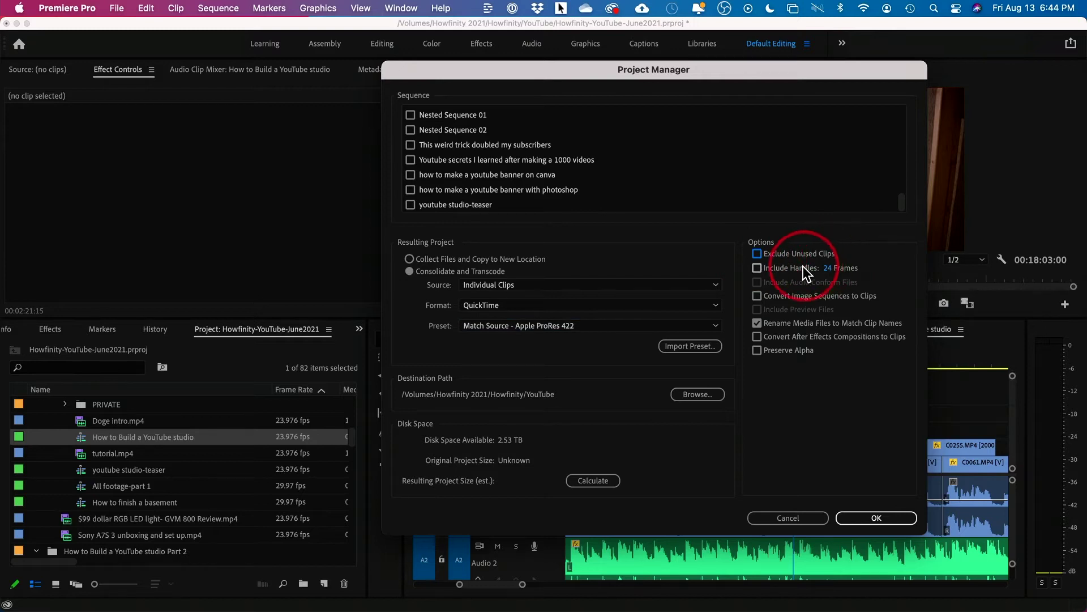
pyautogui.click(830, 270)
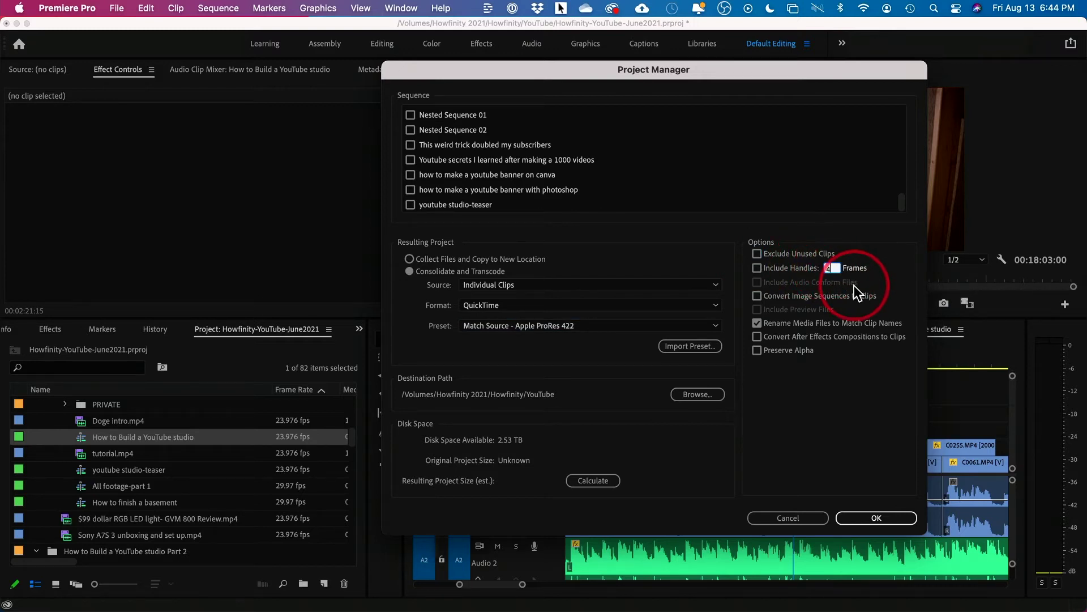
pyautogui.press('Tab')
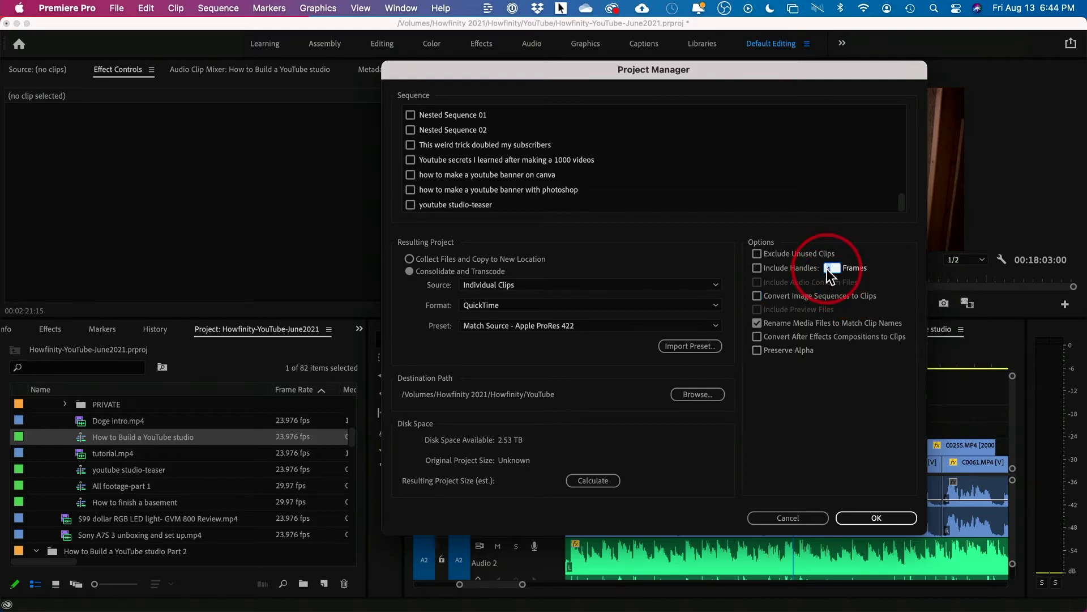
pyautogui.write('24')
pyautogui.press('Tab')
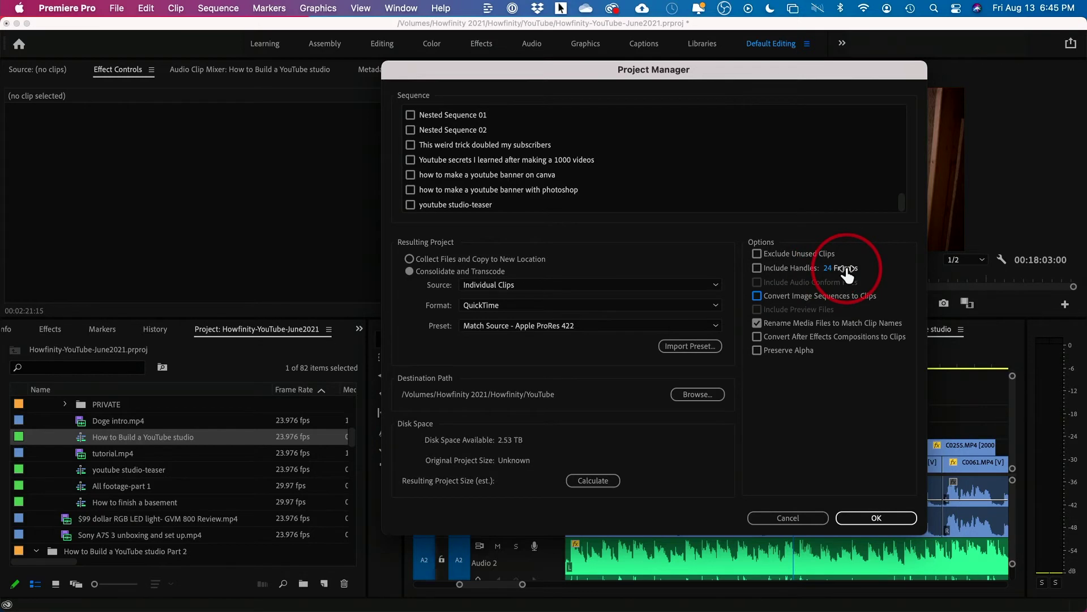
pyautogui.click(758, 269)
pyautogui.click(758, 269)
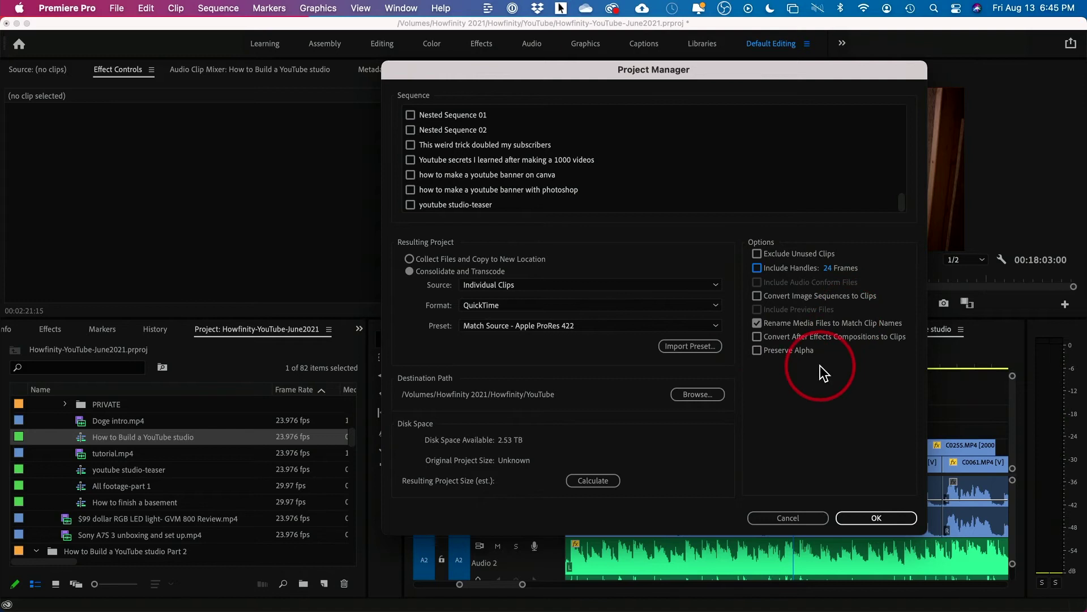
# Calculate the size, re-check Exclude Unused Clips, and recalculate: 408.28 GB drops to 27.70 GB.
pyautogui.click(594, 482)
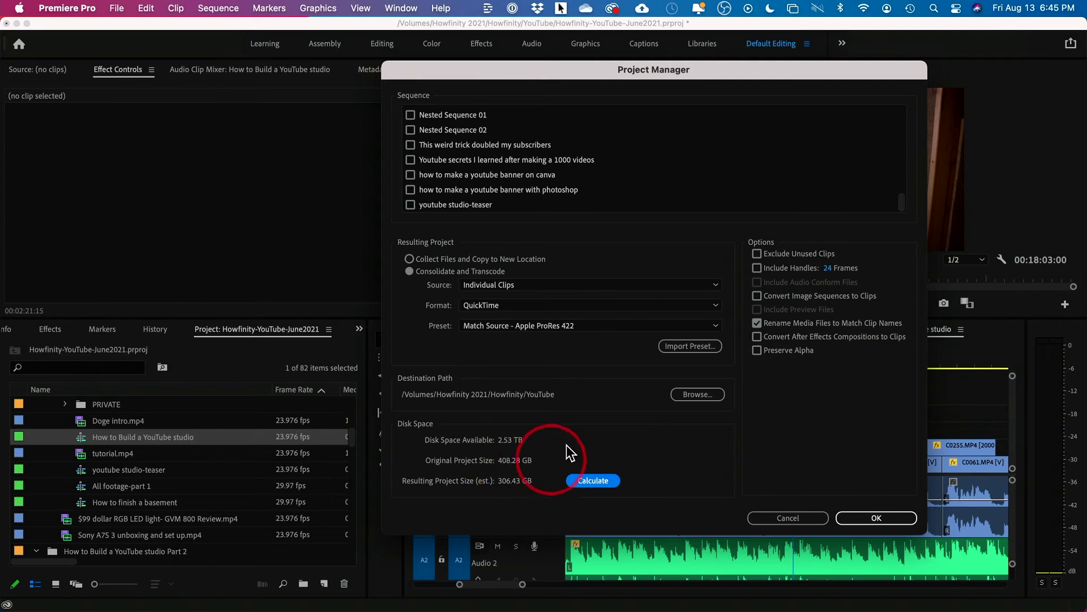
pyautogui.click(759, 254)
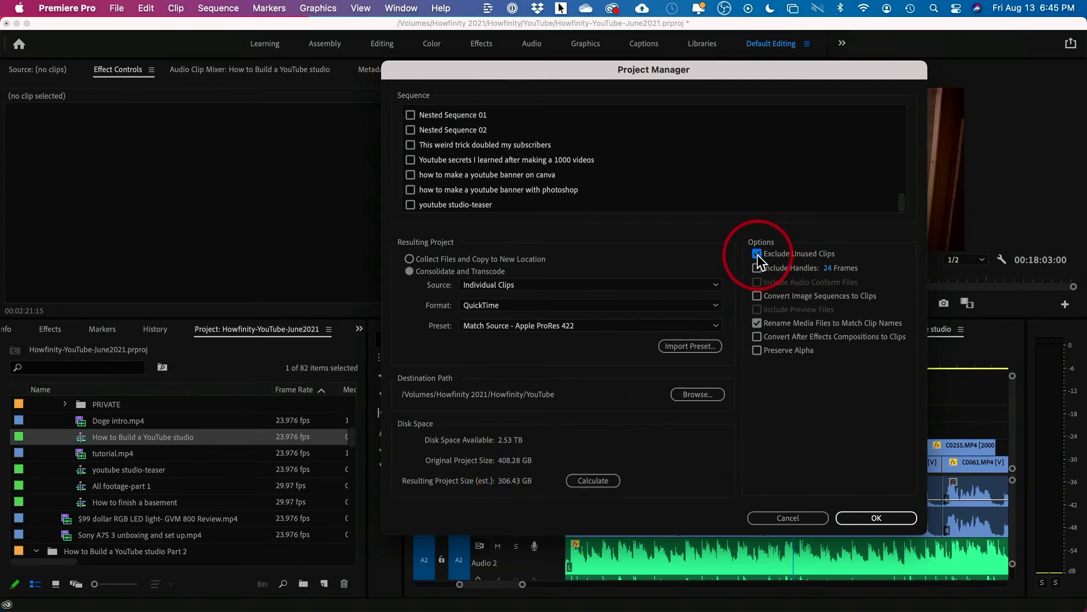
pyautogui.click(594, 479)
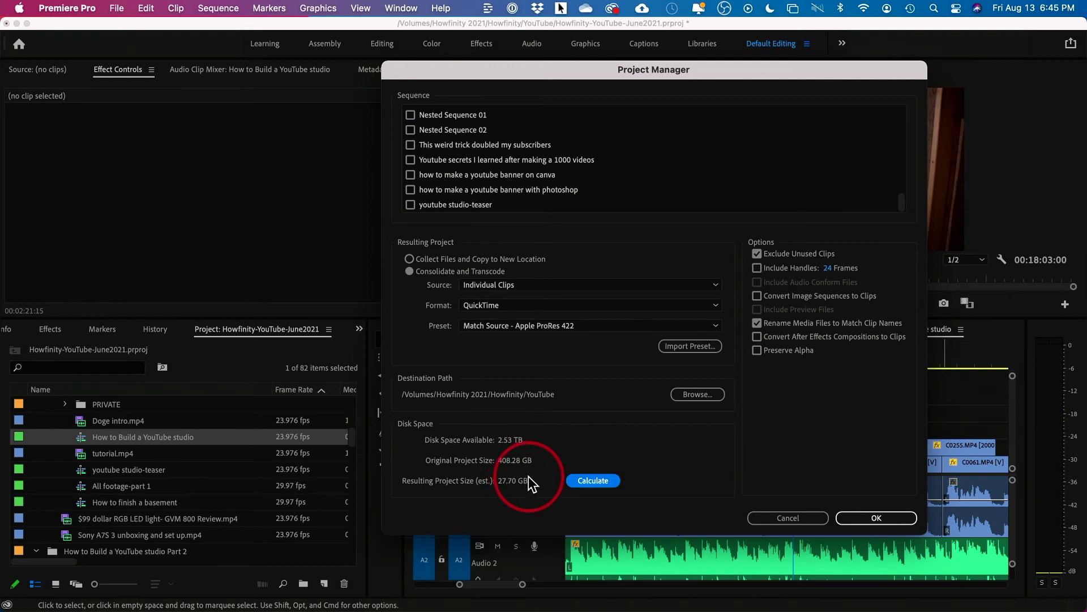
# Confirm the Project Manager settings with OK to start the consolidation.
pyautogui.click(876, 517)
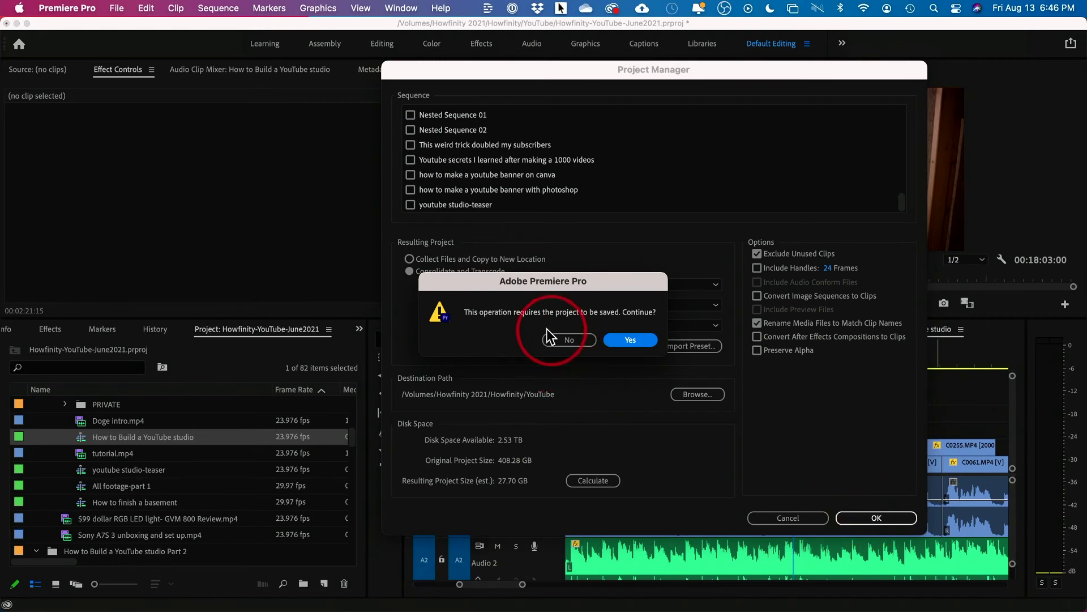